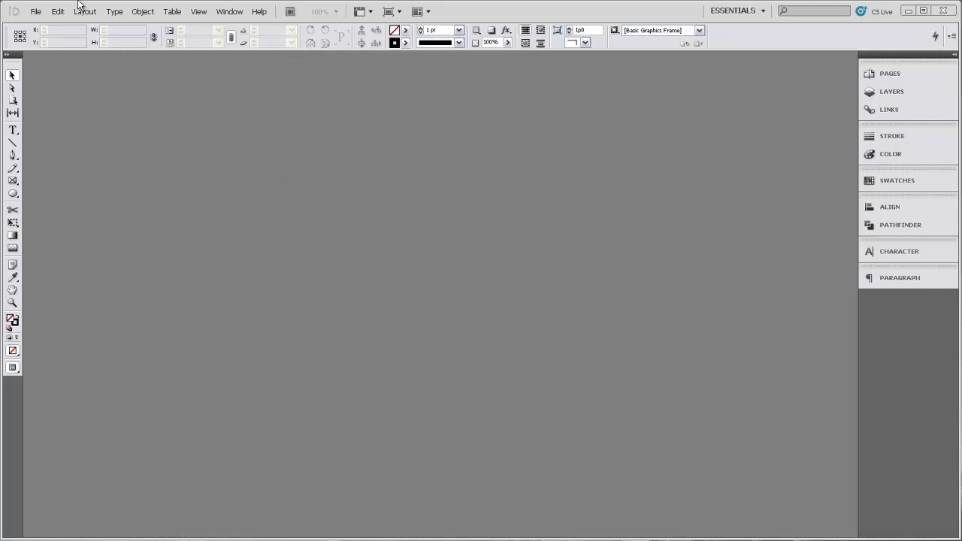
- Start a new Letter-size print document with 4 pages and facing pages turned off
left_click(36, 12)
mouse_move(42, 25)
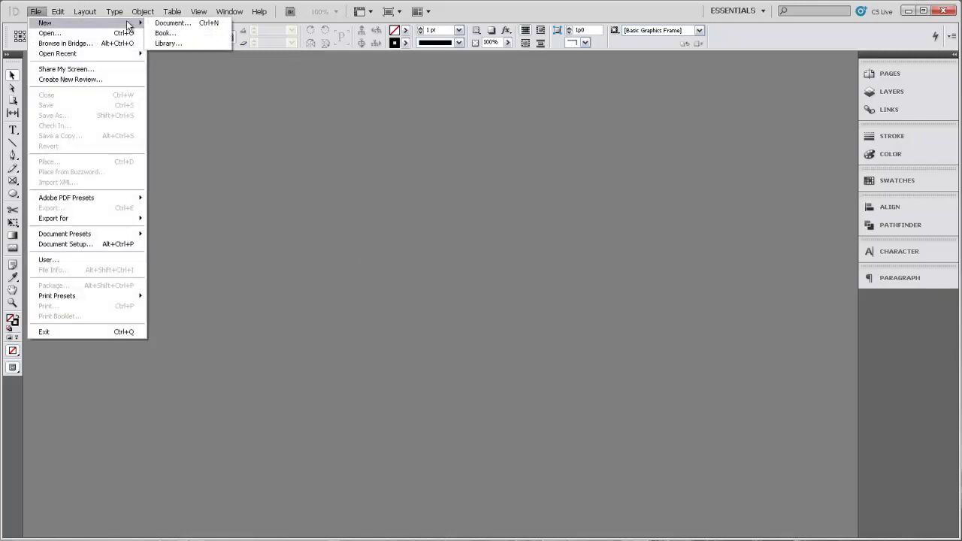
left_click(206, 25)
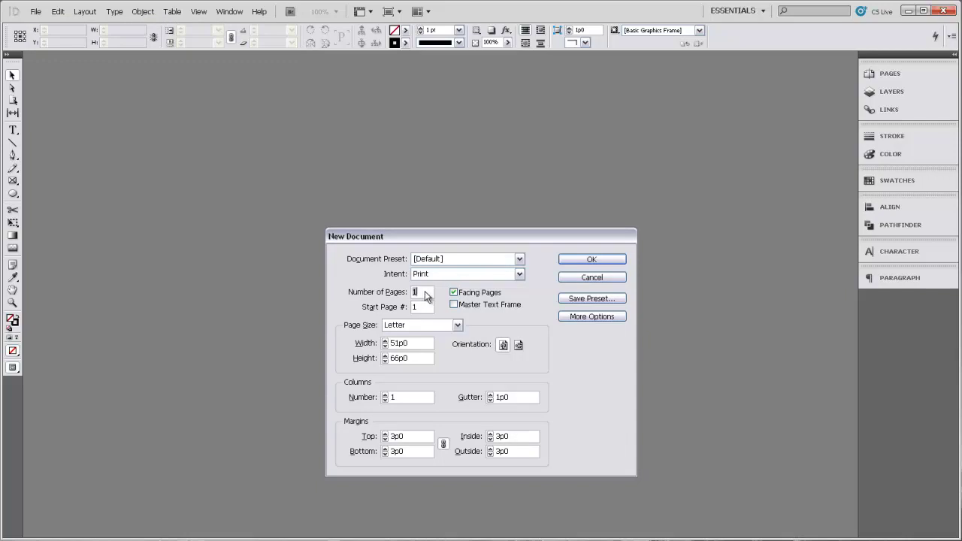
type("4")
left_click(454, 293)
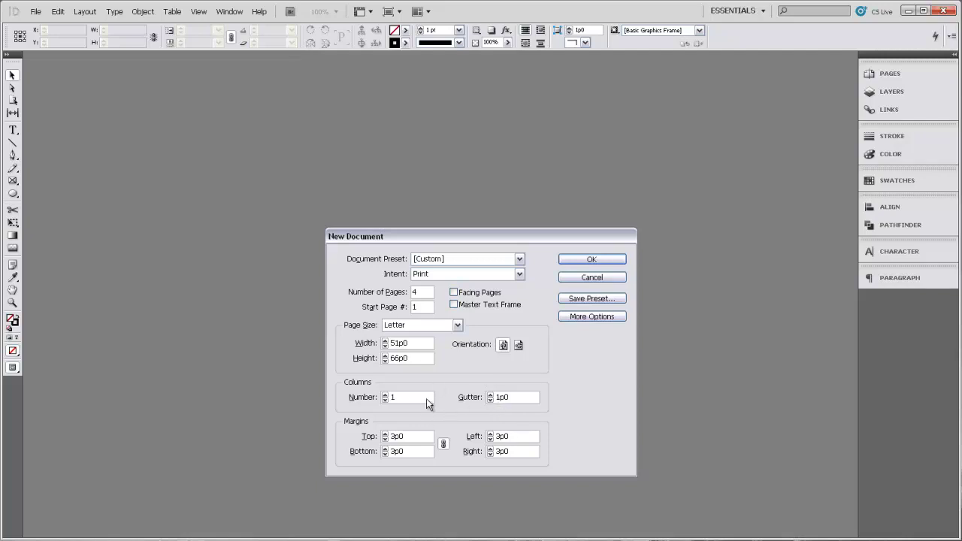
- Set the margins to 3p0 and the layout to 2 columns with a .5i gutter, and create the document
left_click_drag(411, 437, 373, 439)
type("3p0")
key("Tab")
left_click(384, 393)
left_click_drag(518, 402, 480, 401)
type(".5i")
key("Tab")
left_click(571, 262)
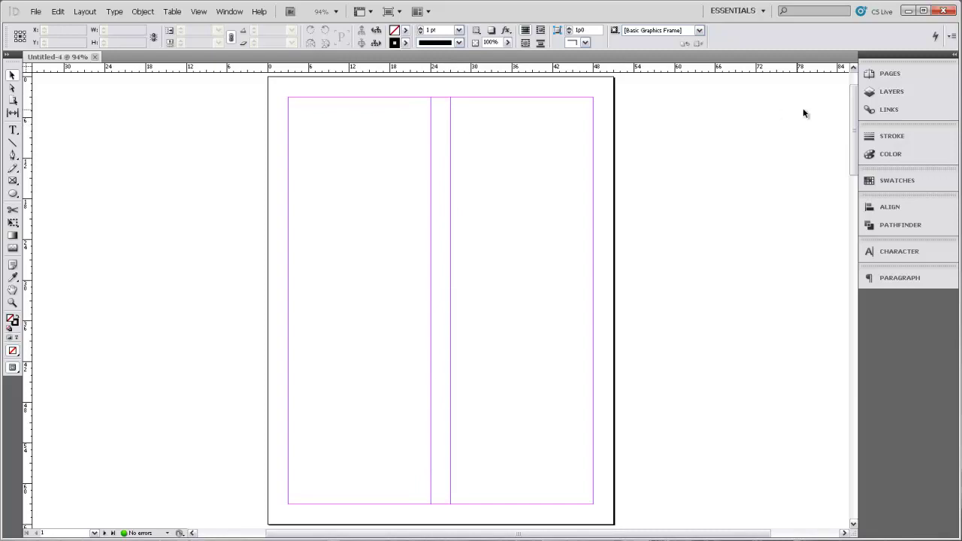
- Display the thumbnail overview of the document's pages and pick the Type tool
left_click(874, 76)
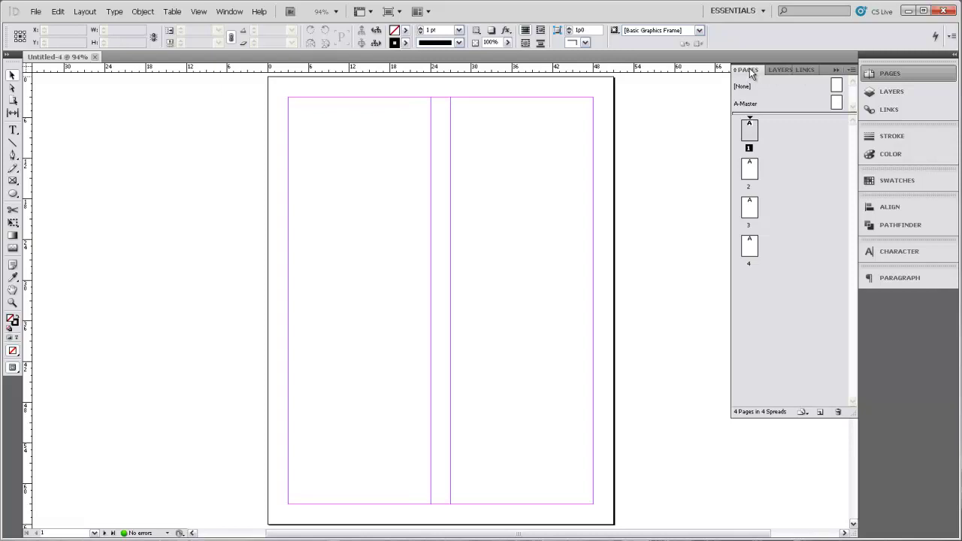
left_click_drag(750, 71, 800, 70)
left_click(14, 131)
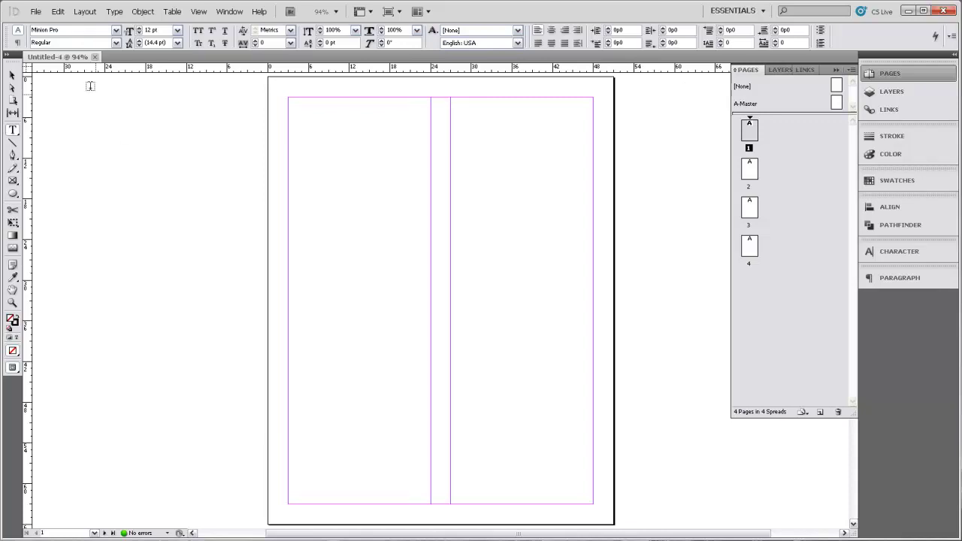
- Choose CH_Green Mountains Map.ai from the Week 1 folder for placing, with Show Import Options enabled
left_click(36, 11)
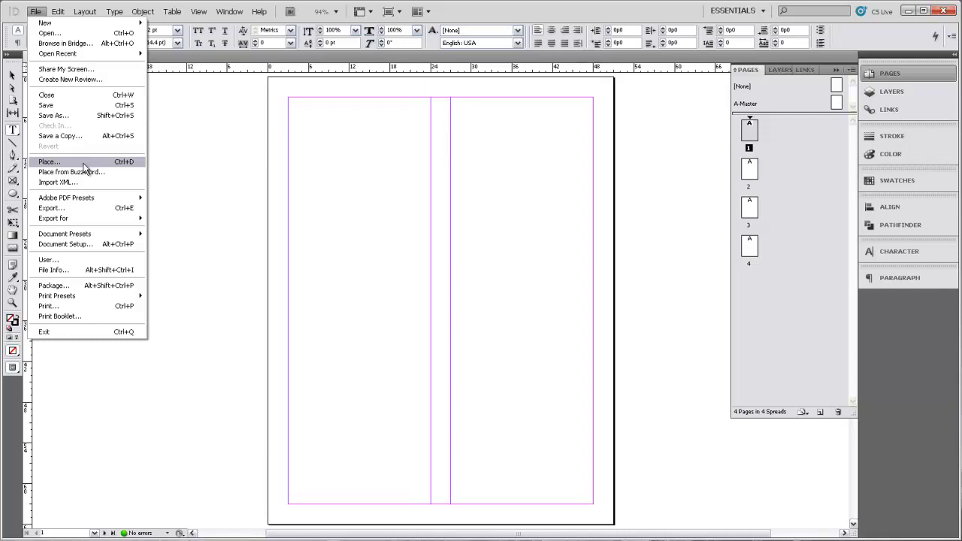
left_click(84, 166)
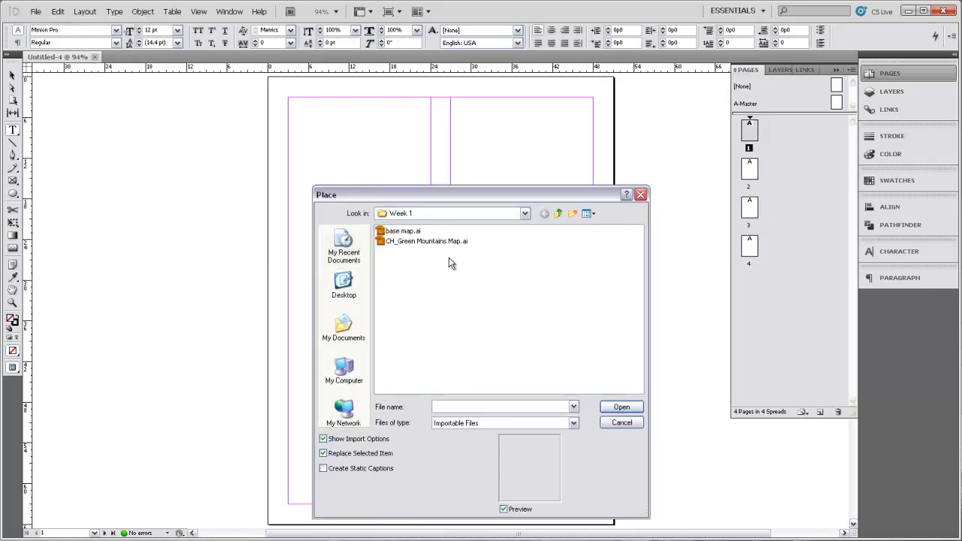
left_click(524, 213)
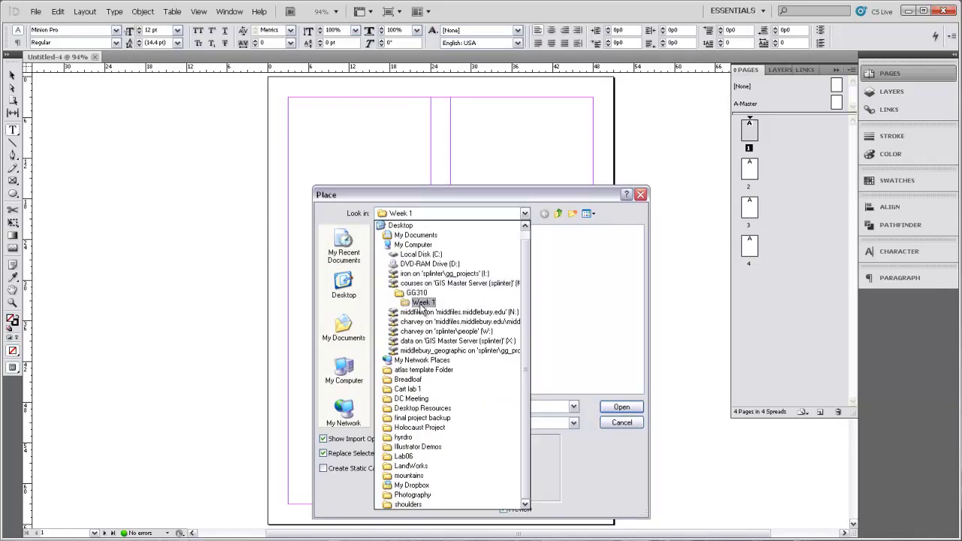
left_click(423, 302)
left_click(420, 242)
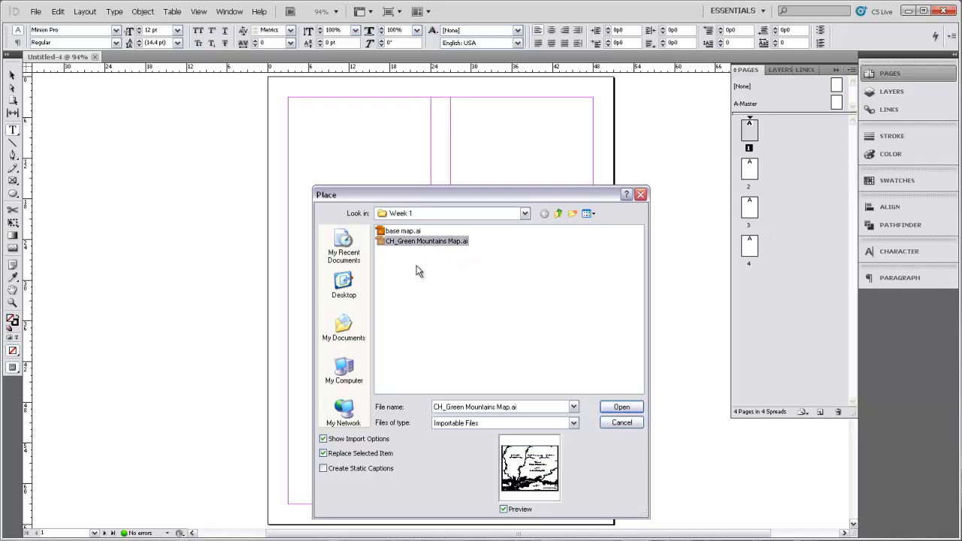
left_click(323, 439)
left_click(324, 439)
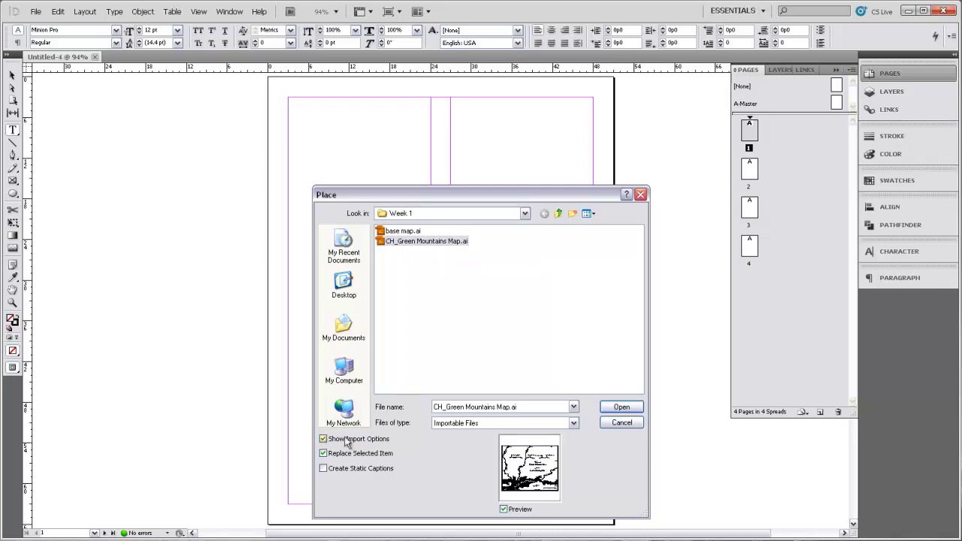
left_click(622, 407)
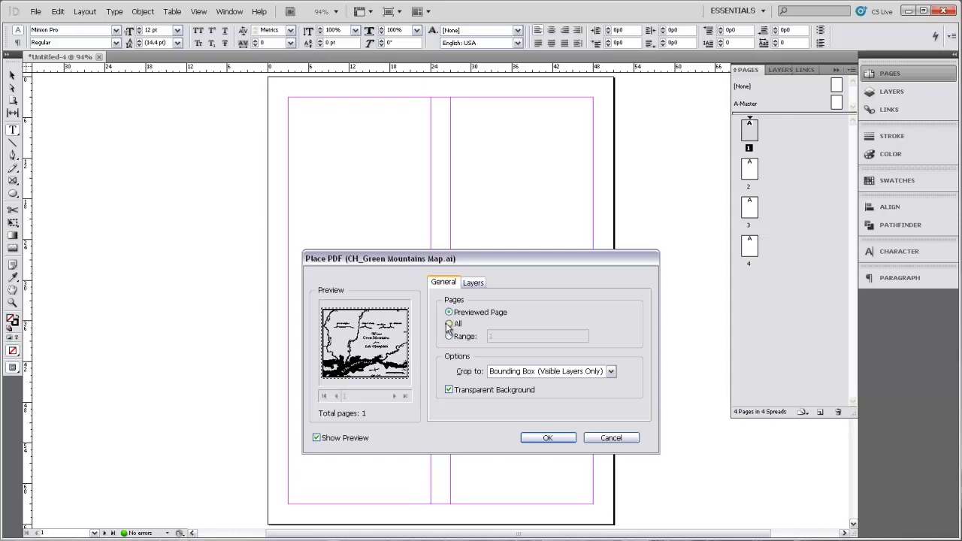
- Review the map's layers and crop choices, keep Bounding Box (Visible Layers Only), and place the map near the top of page 1
left_click(472, 284)
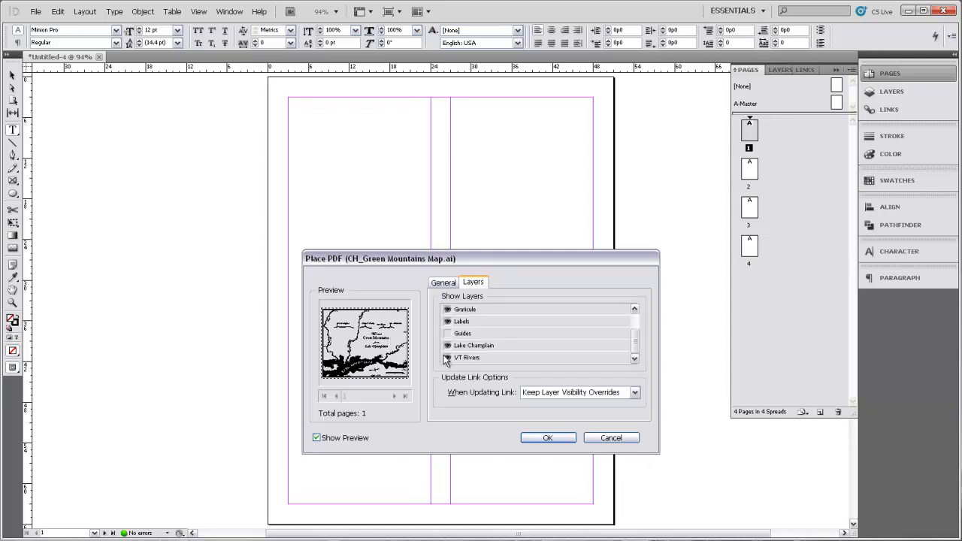
left_click_drag(635, 344, 635, 317)
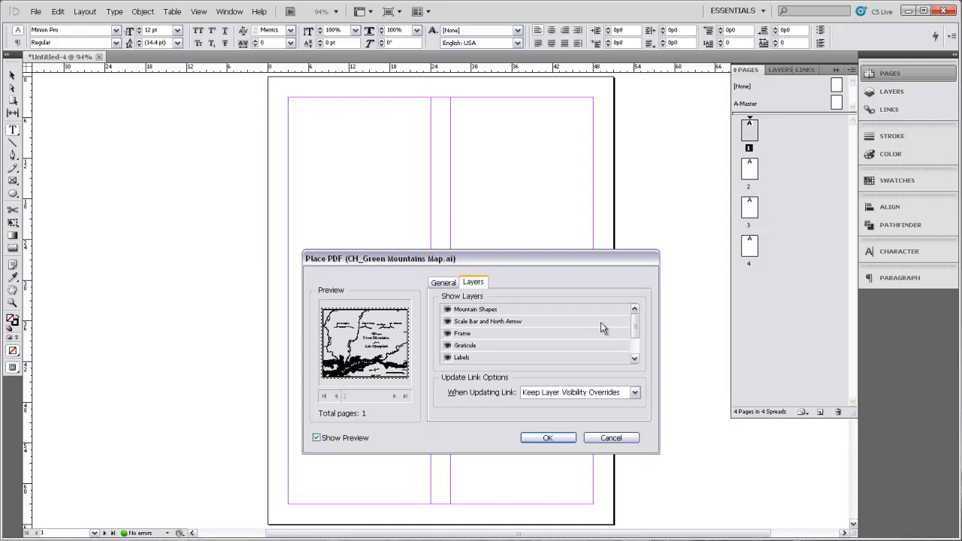
left_click(442, 284)
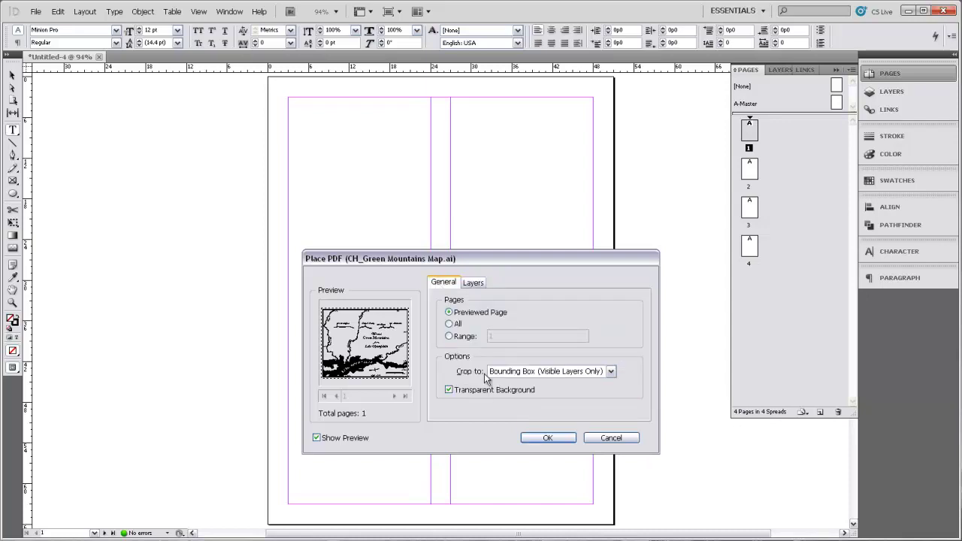
left_click(611, 372)
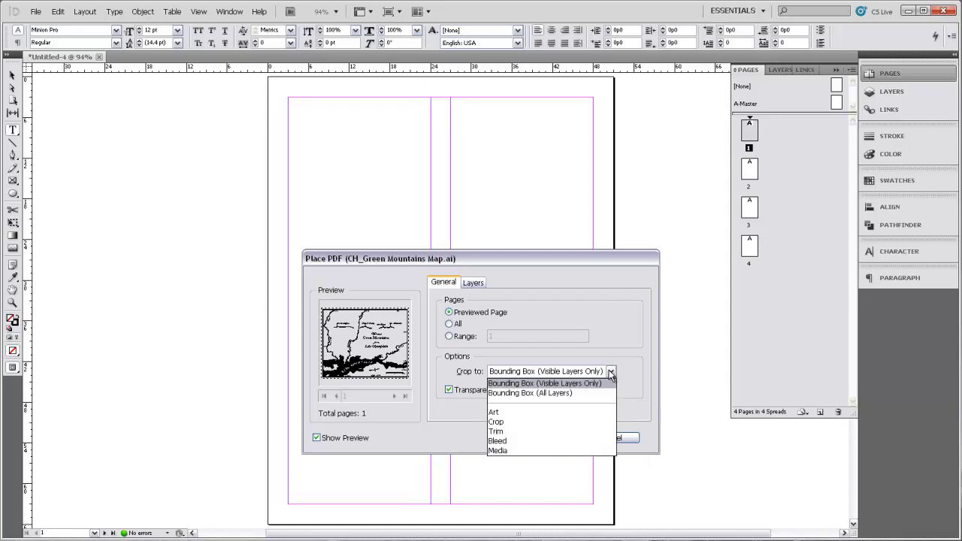
left_click(611, 372)
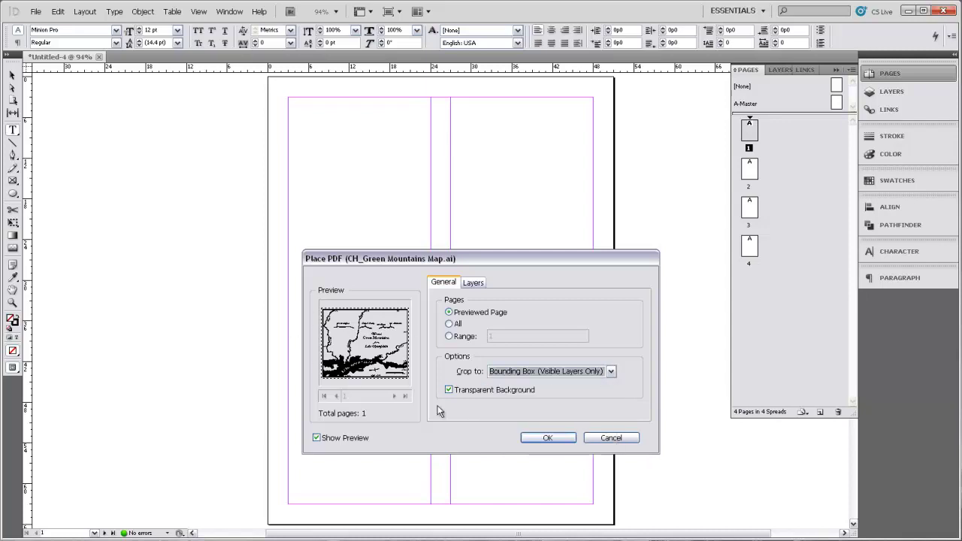
left_click(548, 438)
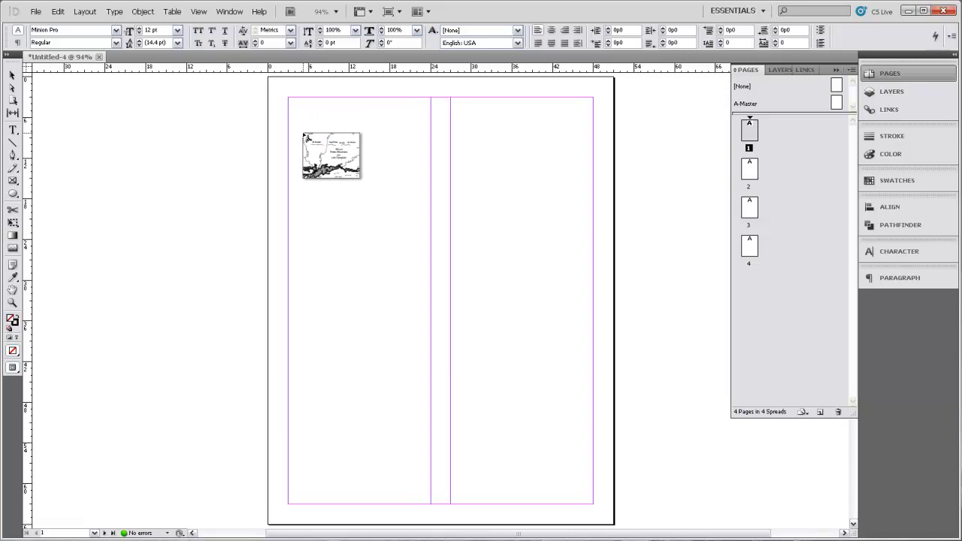
left_click(306, 136)
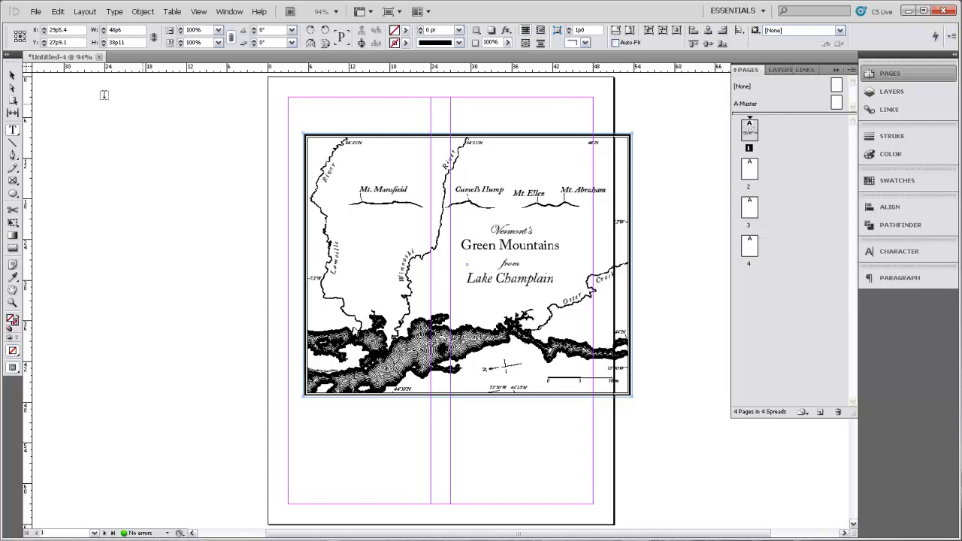
- Try resizing the map's frame to about 26p2 by 21p7 with the Selection tool, and undo the resize
left_click(12, 76)
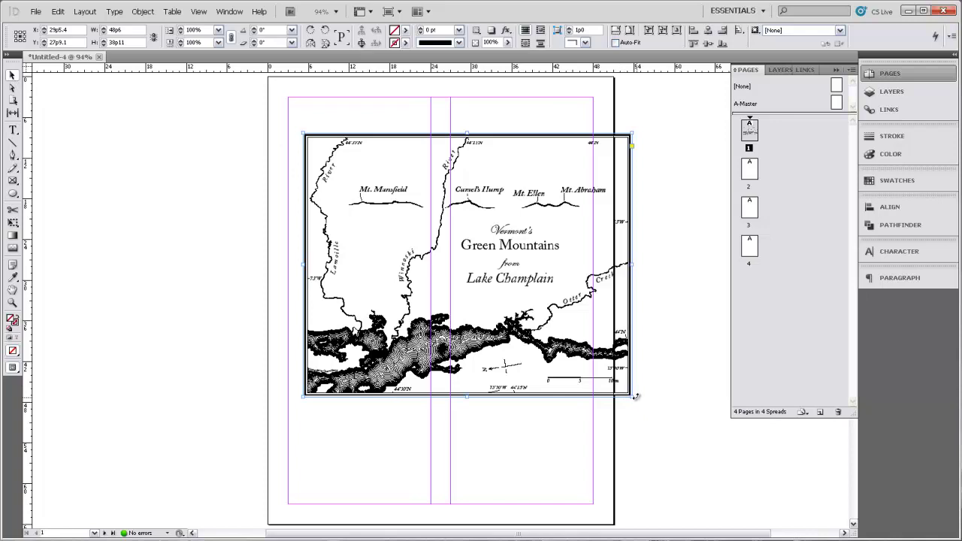
left_click_drag(630, 395, 482, 280)
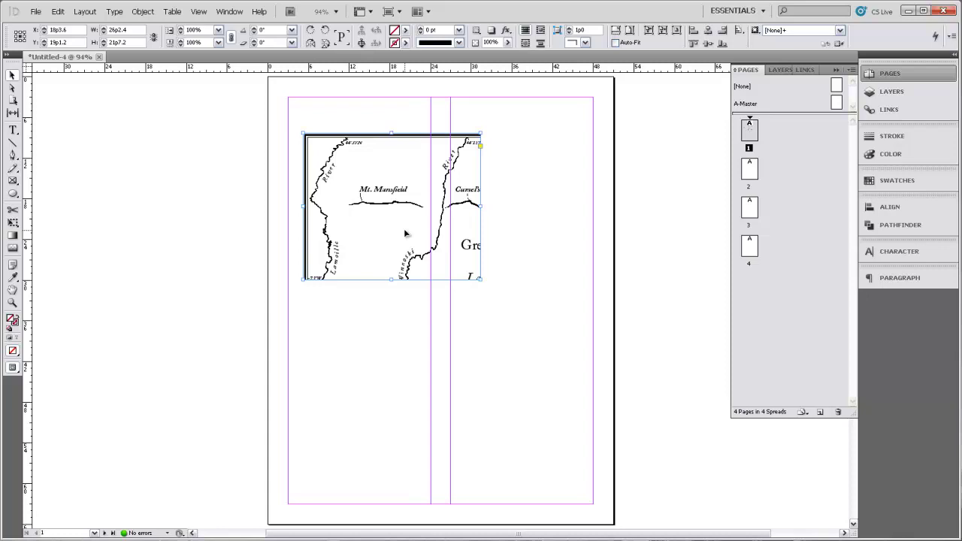
left_click(58, 11)
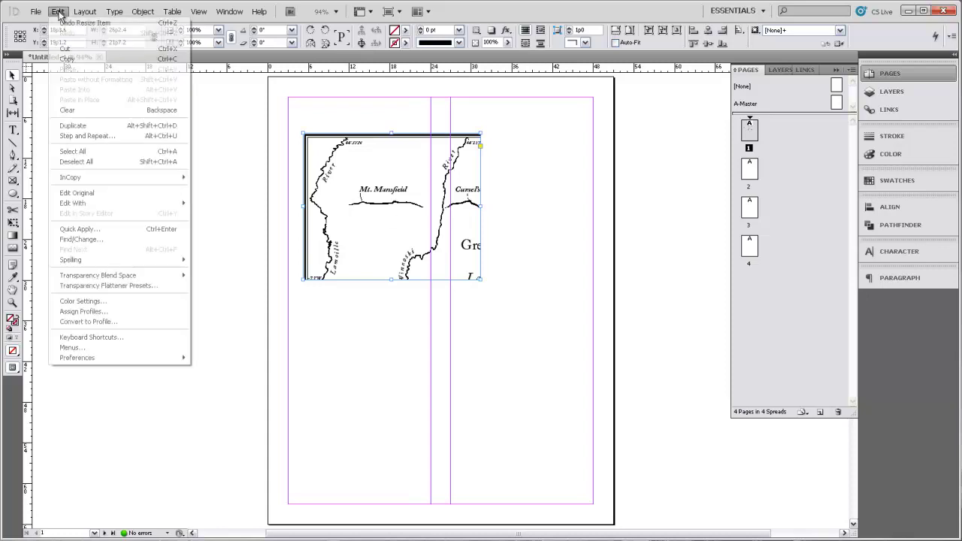
left_click(63, 23)
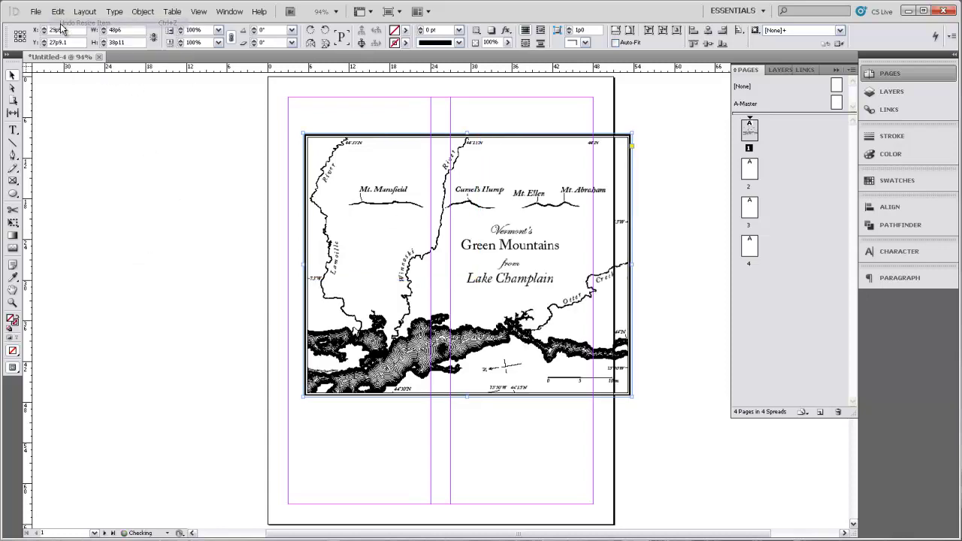
- Scale the map with Free Transform to about 20p11 by 16p9 and fit it into the top of the first column
left_click(14, 224)
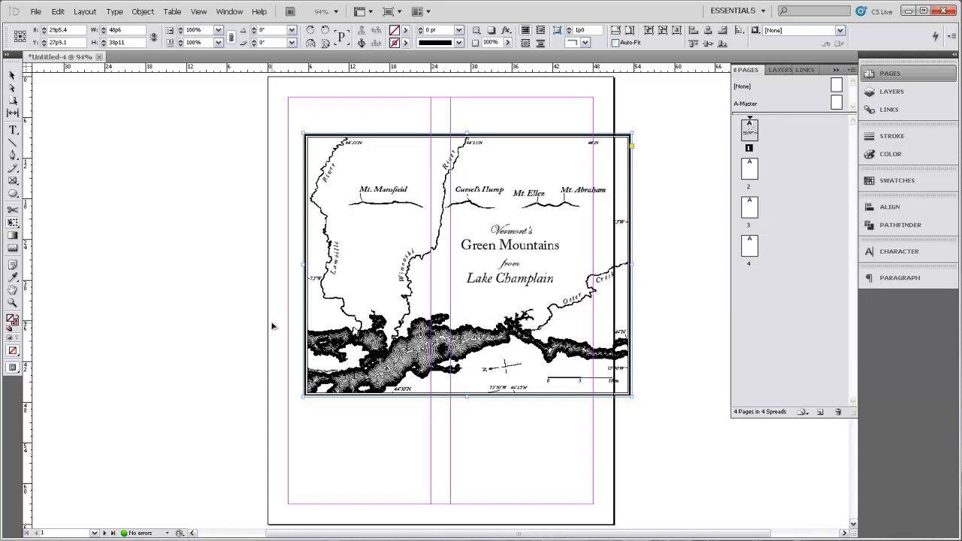
left_click_drag(635, 399, 450, 251)
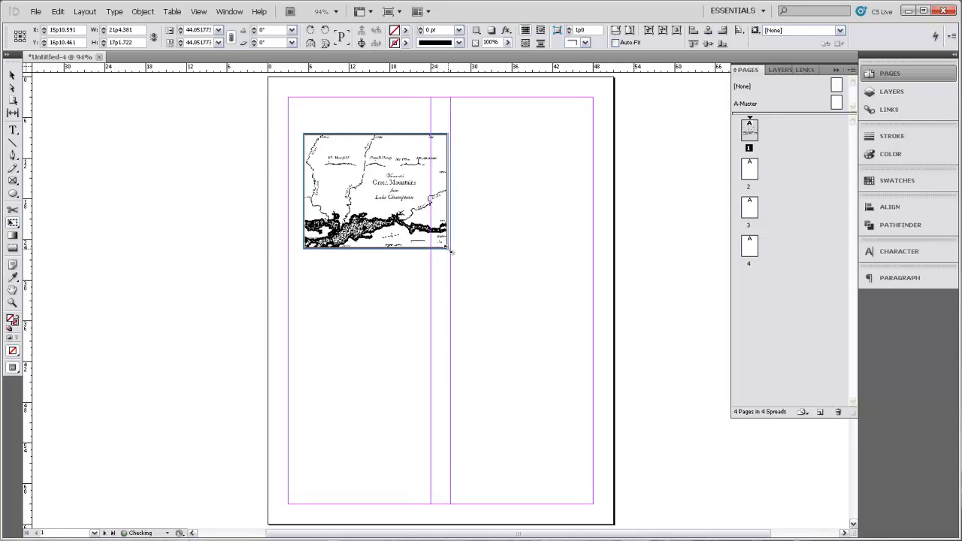
left_click_drag(353, 185, 338, 145)
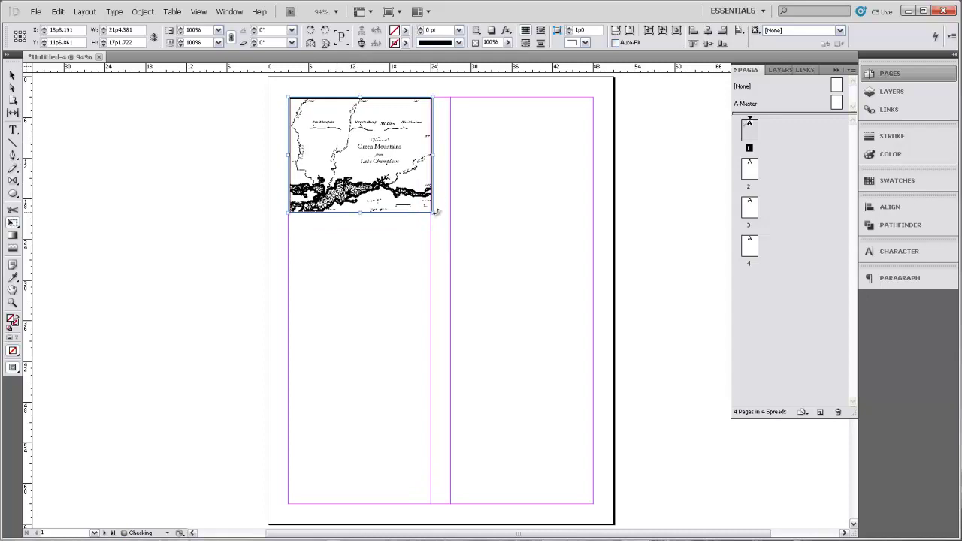
left_click_drag(436, 211, 433, 208)
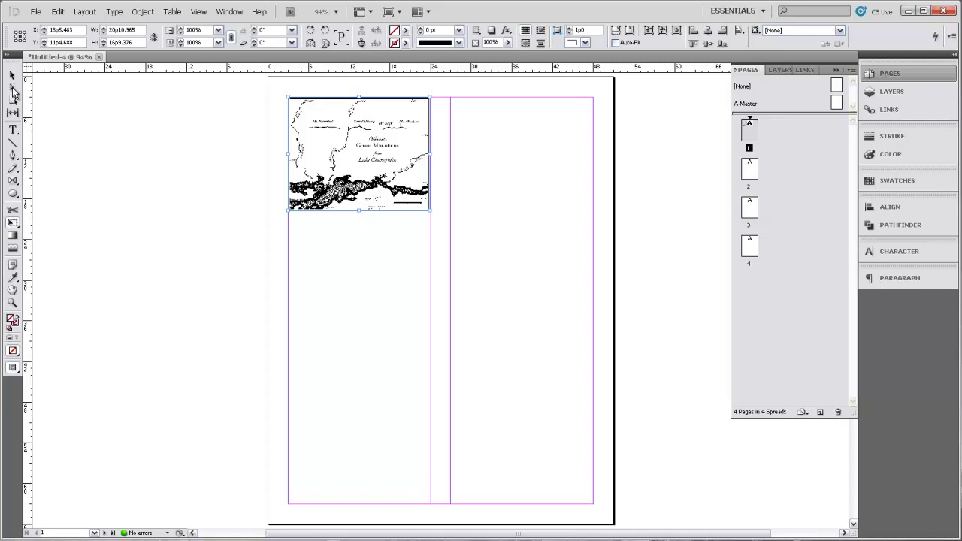
- Enlarge the map image inside its frame to about 82% with Direct Selection and reposition it to show the title and lake, then deselect
left_click(12, 88)
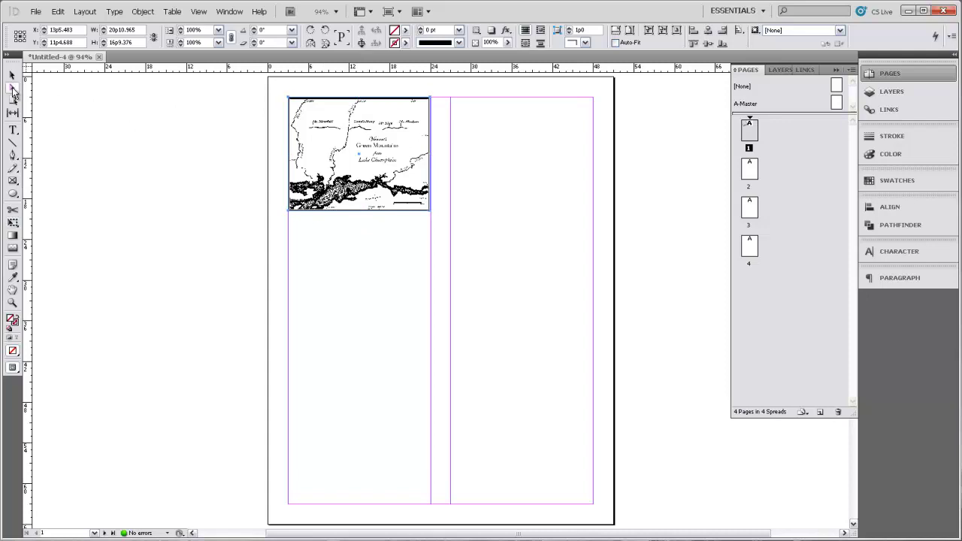
left_click(347, 155)
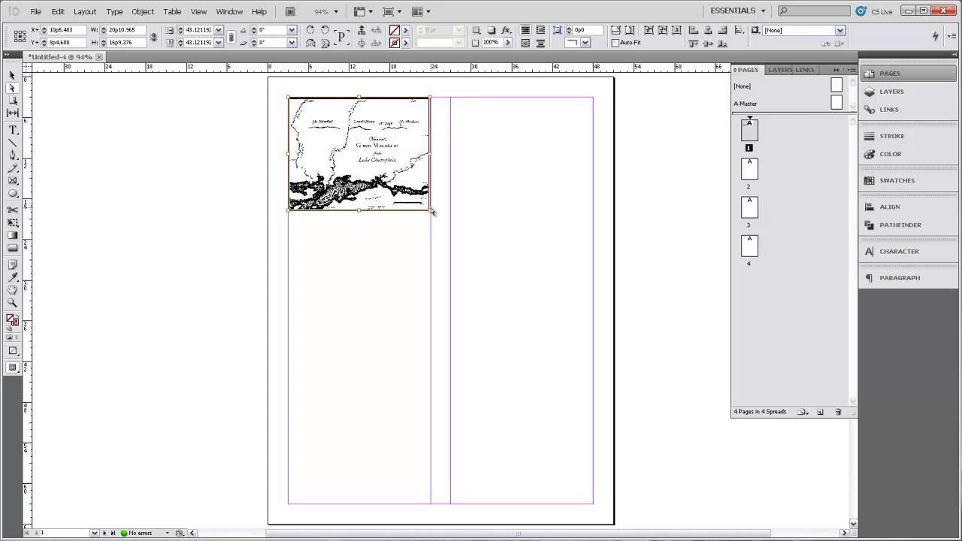
left_click_drag(430, 210, 557, 312)
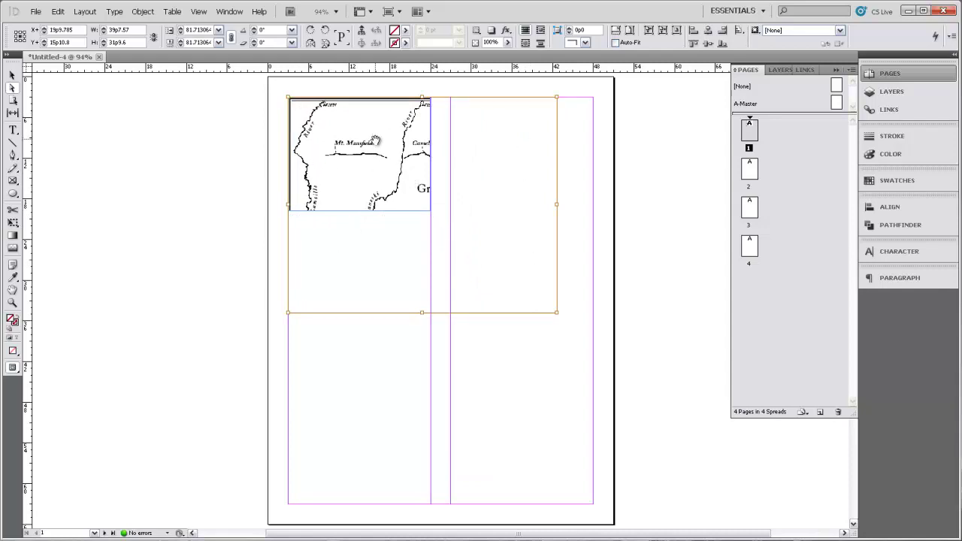
mouse_move(403, 178)
left_mouse_down()
mouse_move(368, 155)
mouse_move(359, 116)
mouse_move(384, 180)
mouse_move(372, 189)
mouse_move(386, 174)
left_mouse_up()
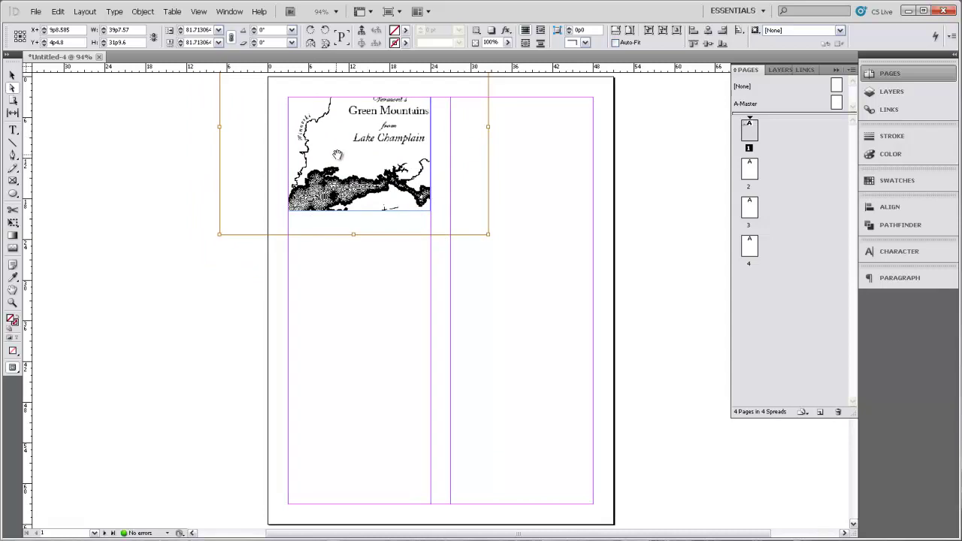
left_click(12, 75)
left_click(137, 154)
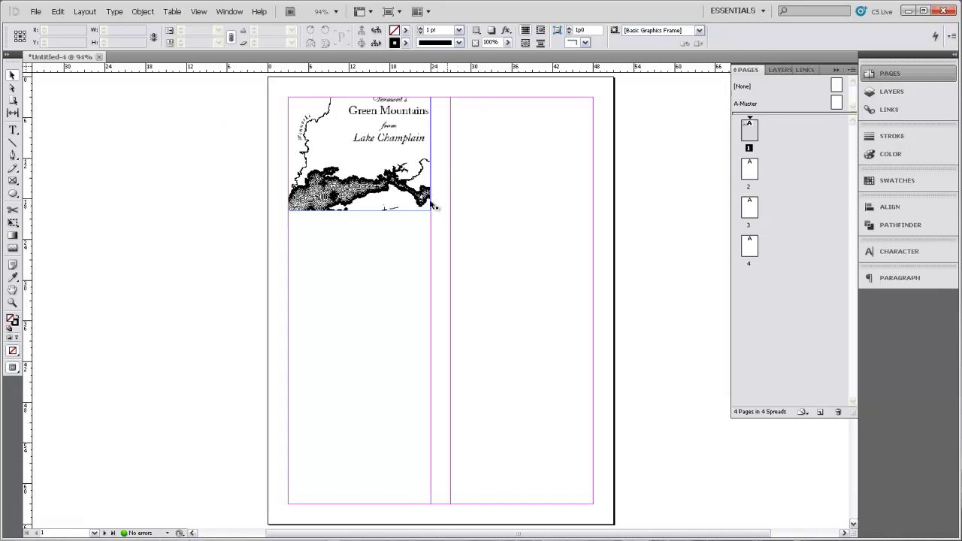
- Draw a text frame across the second column, matching the map's height, and enter "This is map!"
left_click(13, 131)
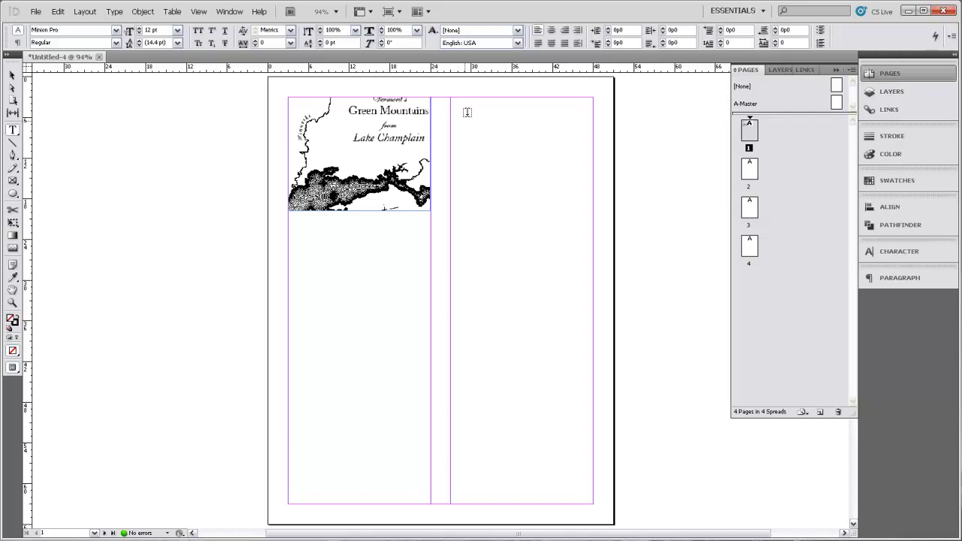
left_click_drag(448, 95, 590, 207)
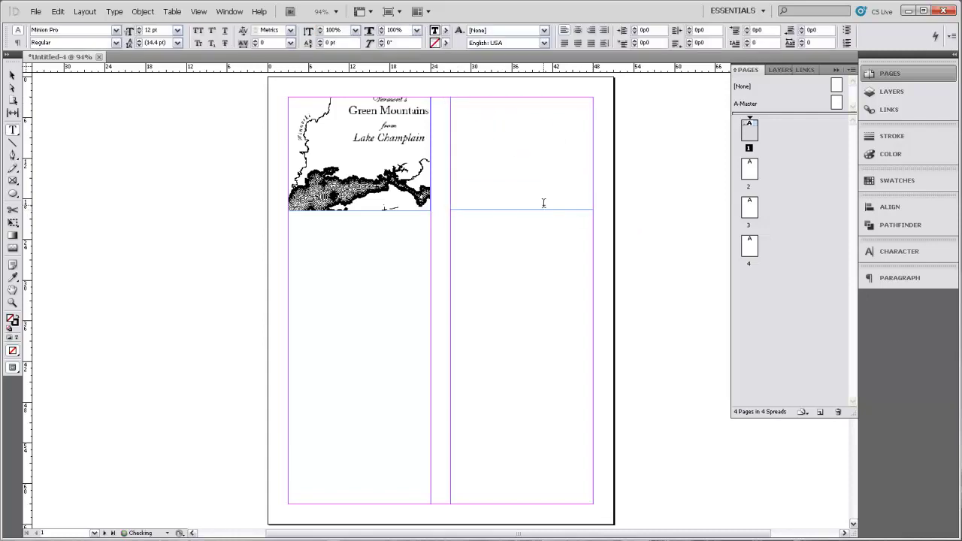
type("This is map!")
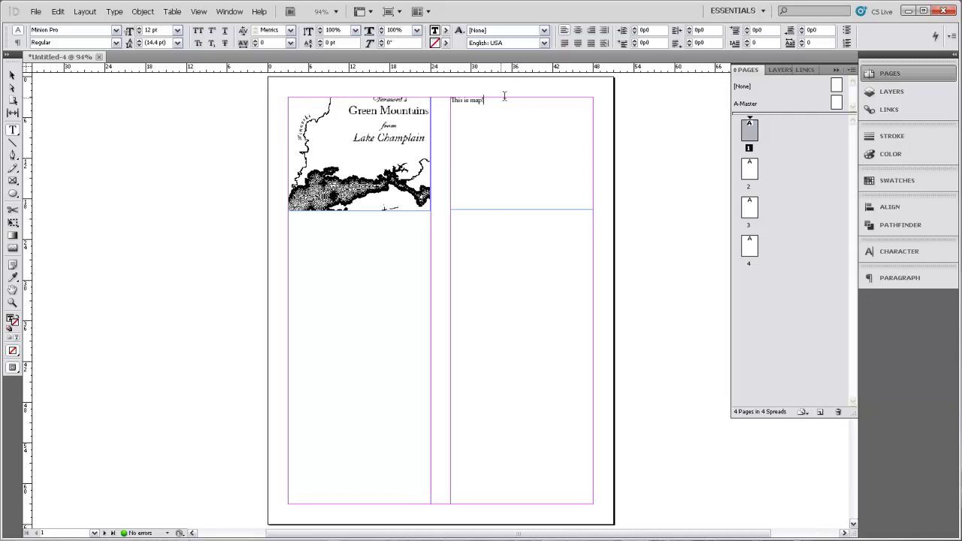
- Examine the character and paragraph formatting options for the "This is map!" text, leaving the text deselected
left_click_drag(501, 101, 417, 98)
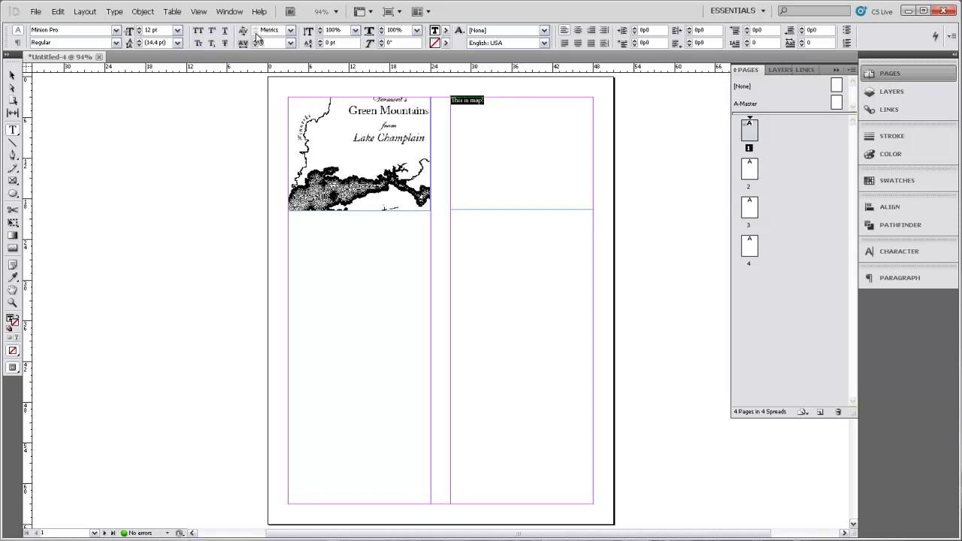
left_click(901, 253)
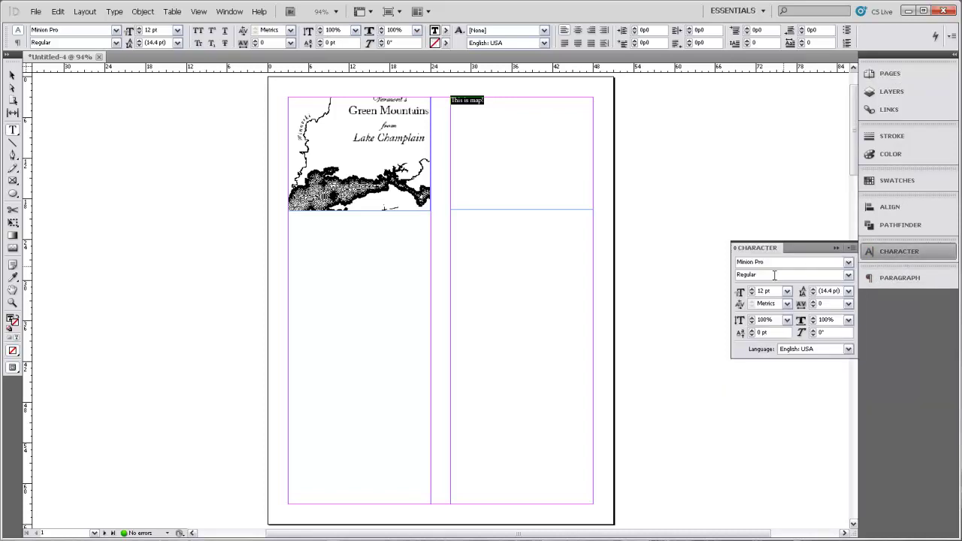
left_click(890, 281)
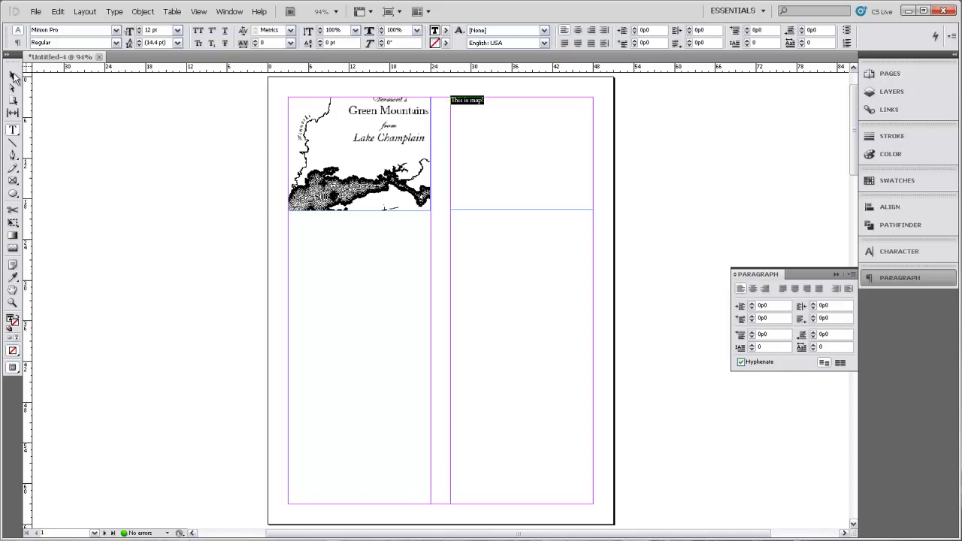
left_click(12, 75)
left_click(118, 160)
left_click(35, 11)
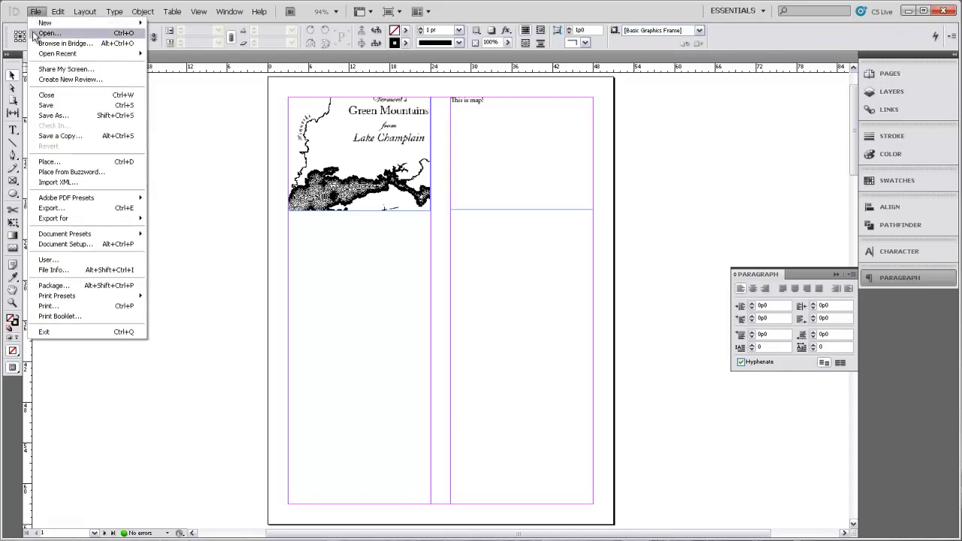
left_click(54, 115)
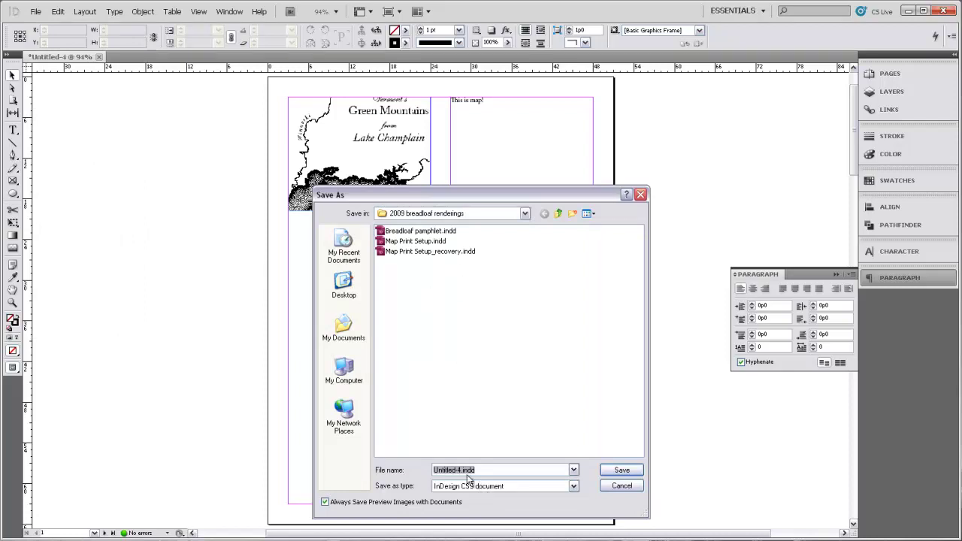
left_click(623, 485)
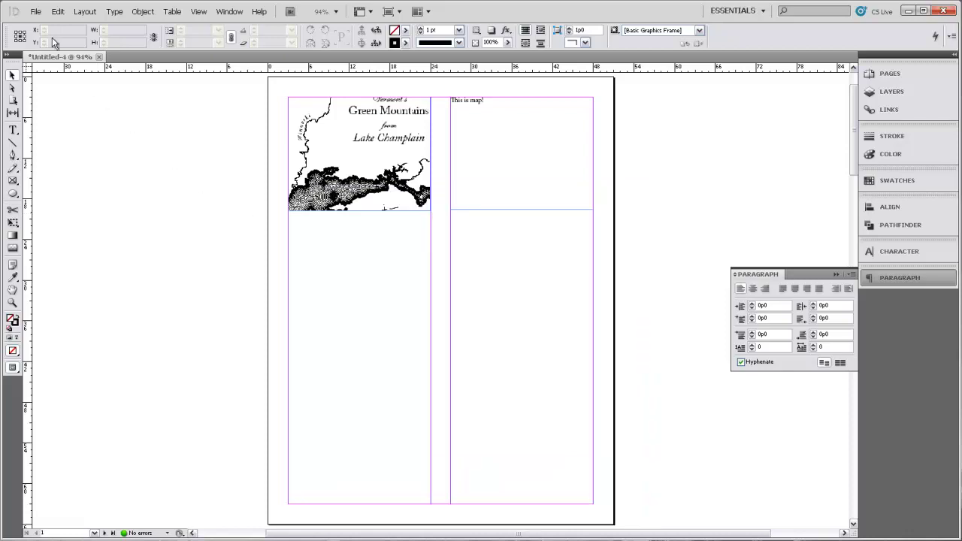
- Export the document to My Documents in Adobe PDF (Print) format with the file name Untitled-4.pdf
left_click(35, 11)
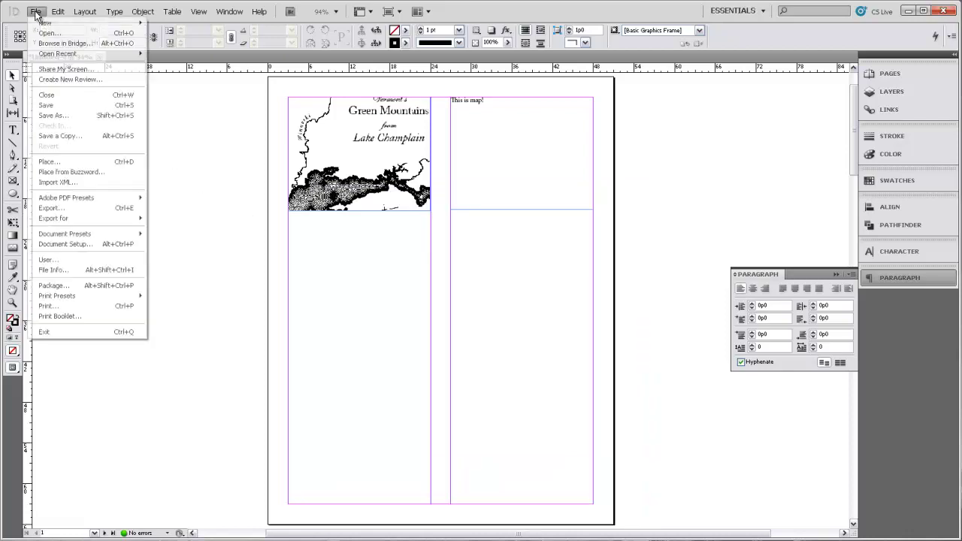
left_click(64, 208)
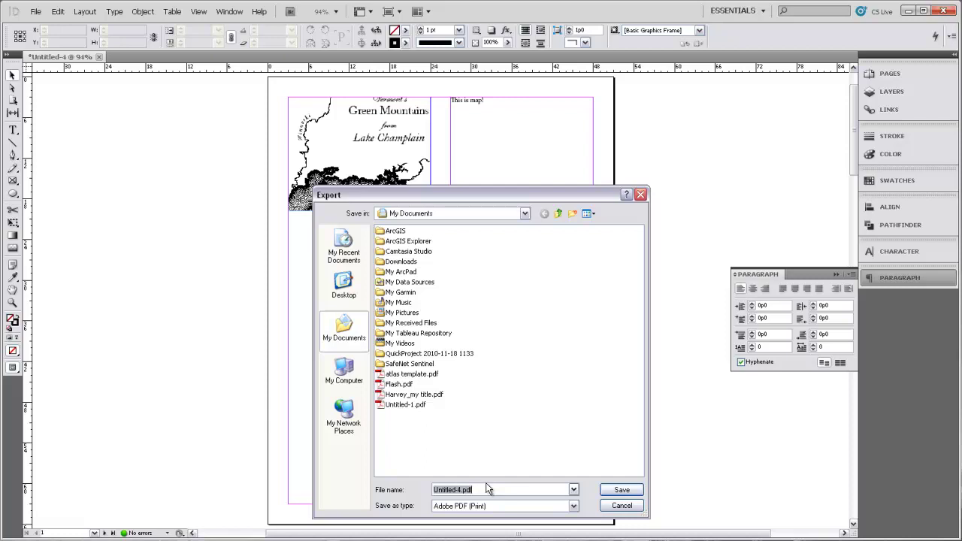
left_click(610, 493)
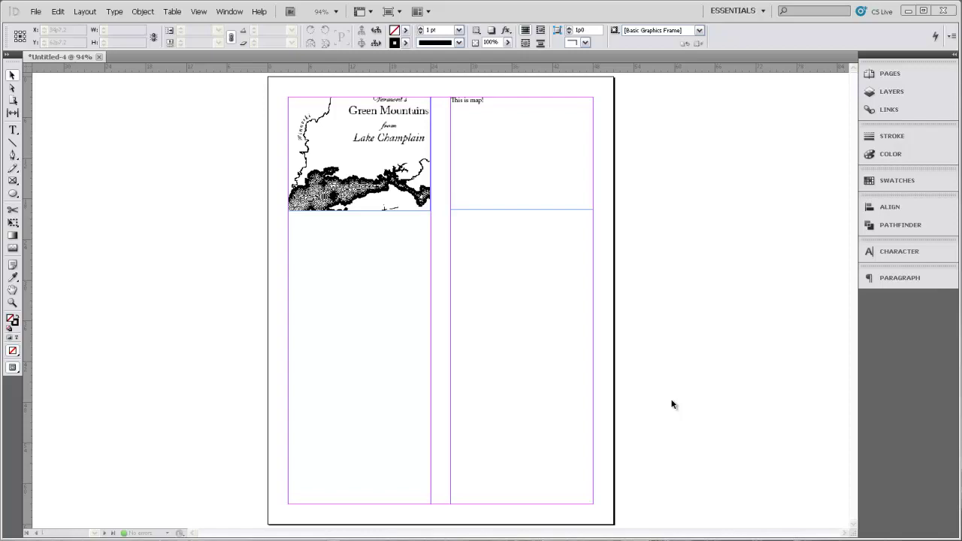
- Examine the link information of the placed Green Mountains map, widening the display to show the full file name and path
left_click(876, 113)
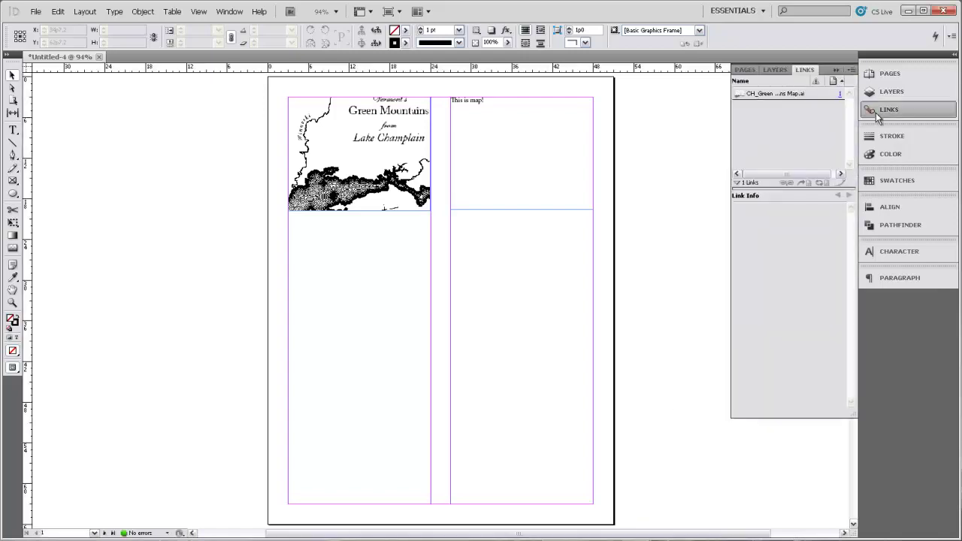
left_click(767, 95)
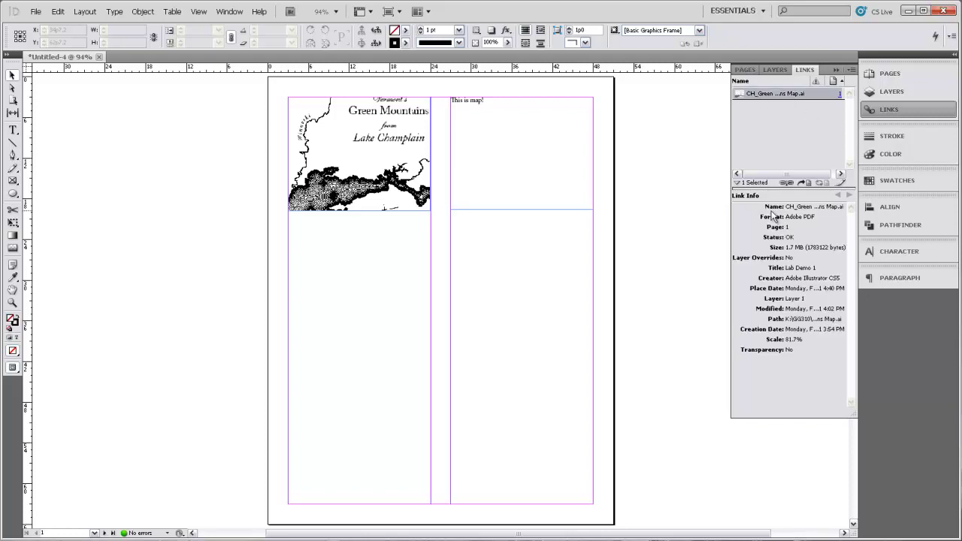
left_click_drag(731, 217, 668, 217)
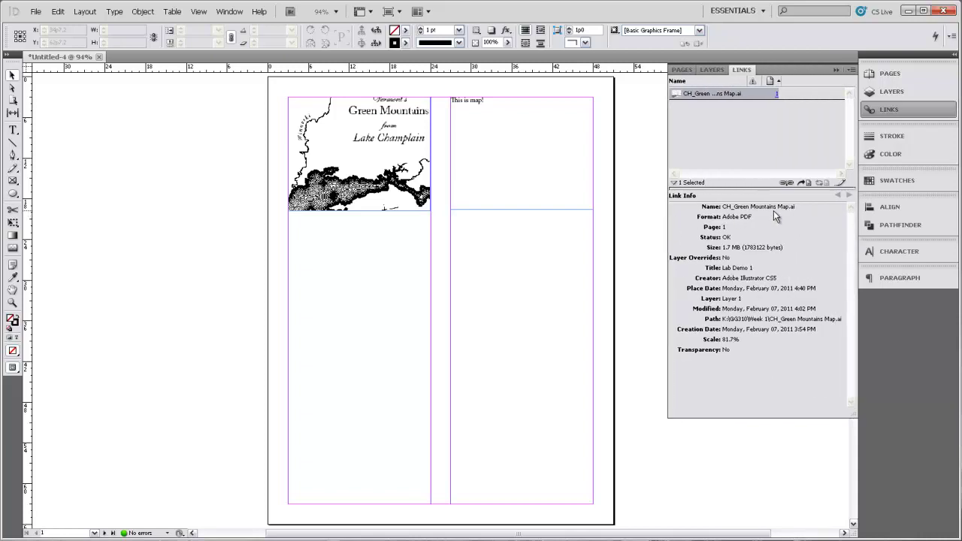